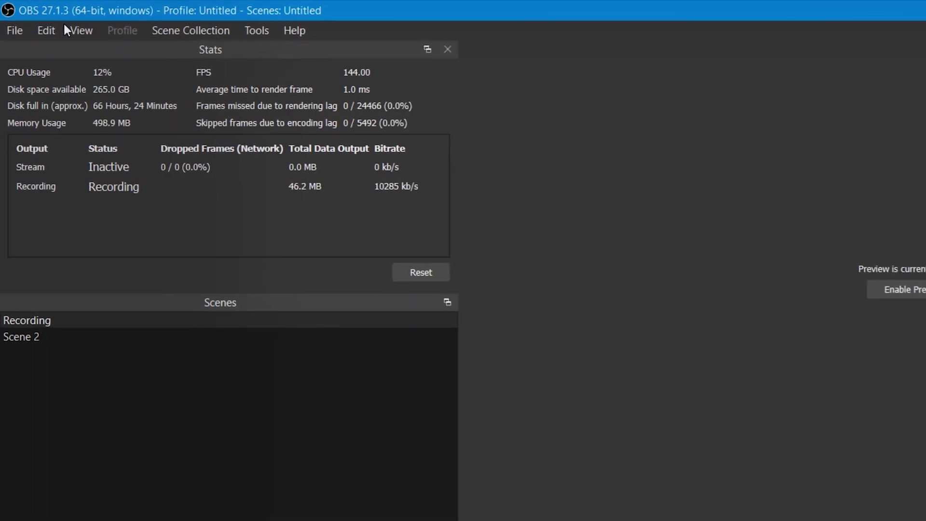
Turn on the Stats dock from View > Docks so it shows in the main window.
click(67, 31)
mouse_move(94, 74)
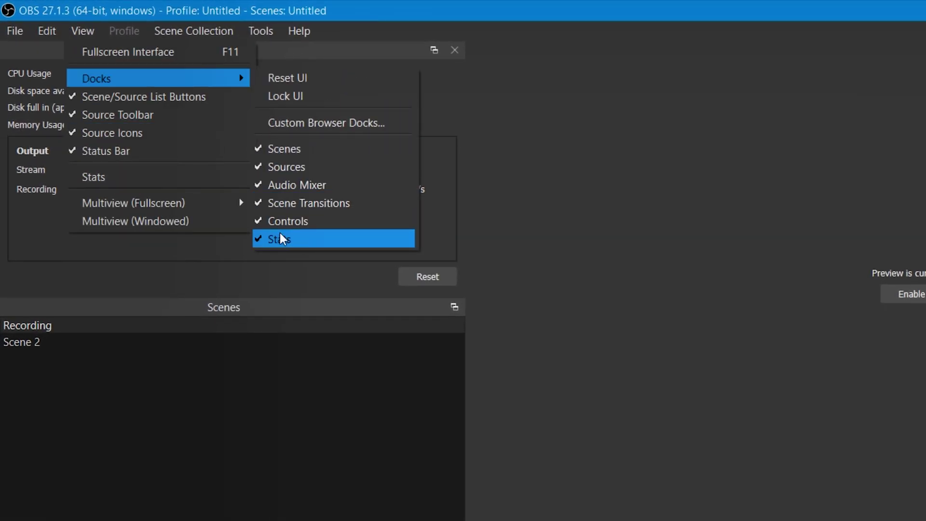
click(206, 267)
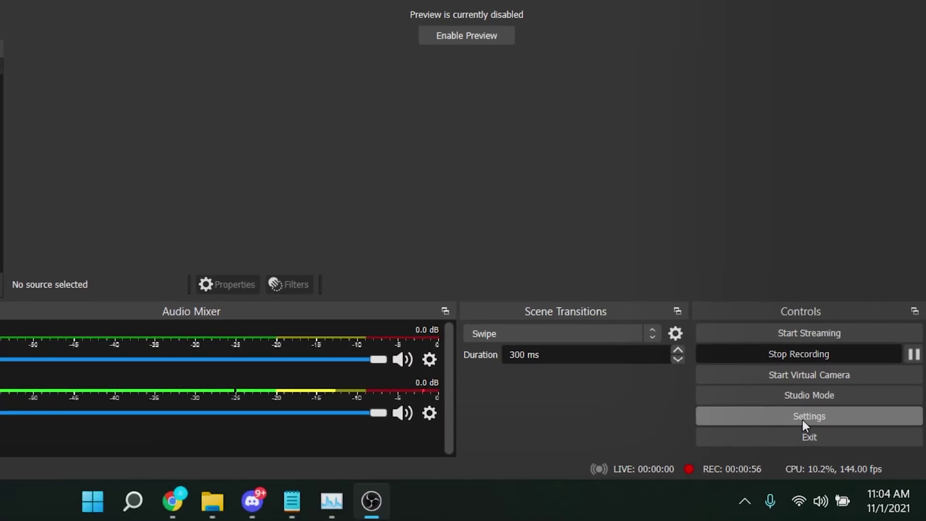
Show the Output recording settings: x264, CBR 10000 Kbps, ultrafast preset.
click(847, 448)
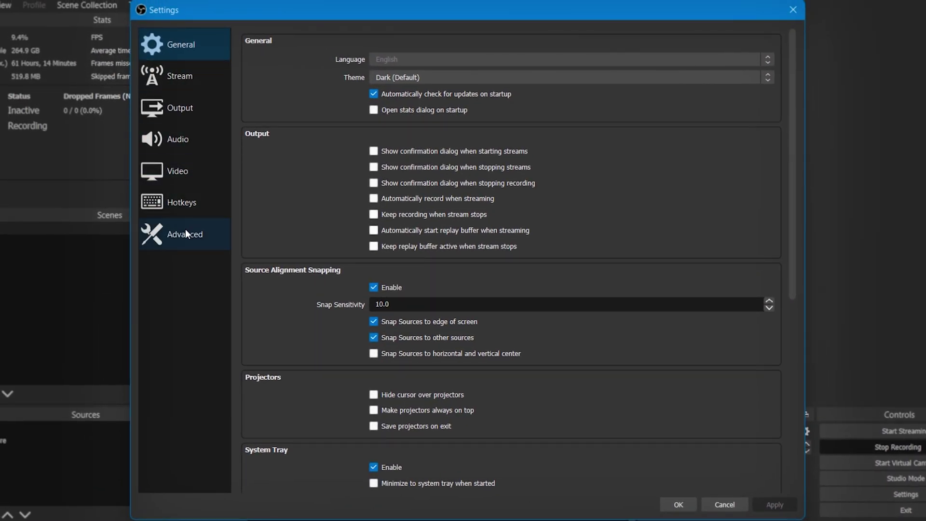
click(197, 119)
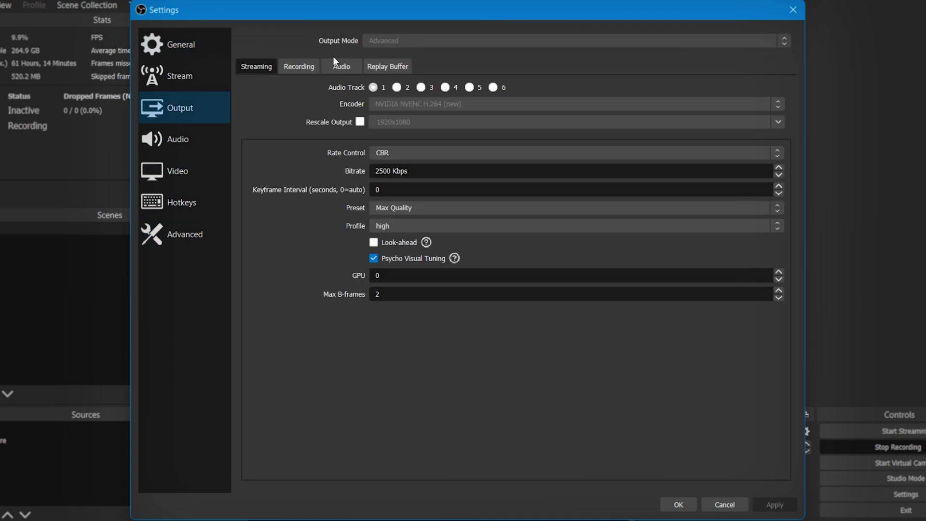
click(303, 66)
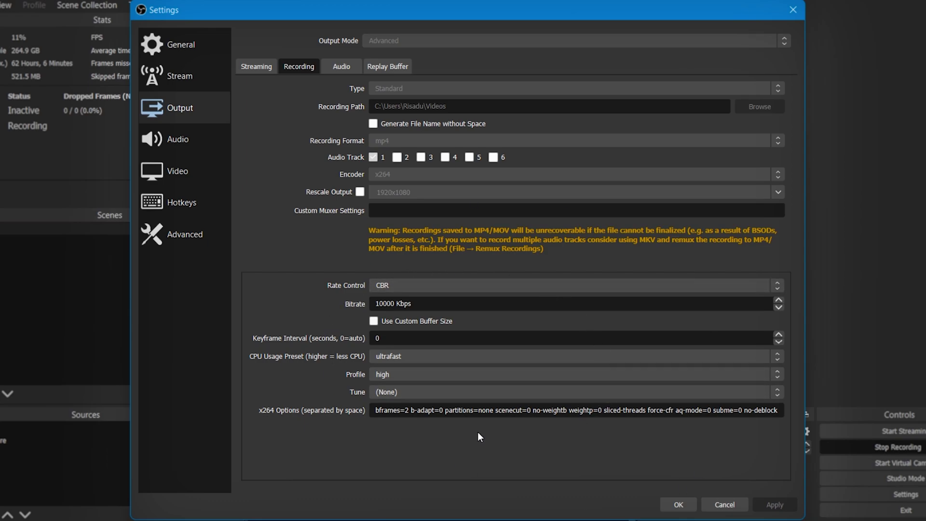
click(402, 285)
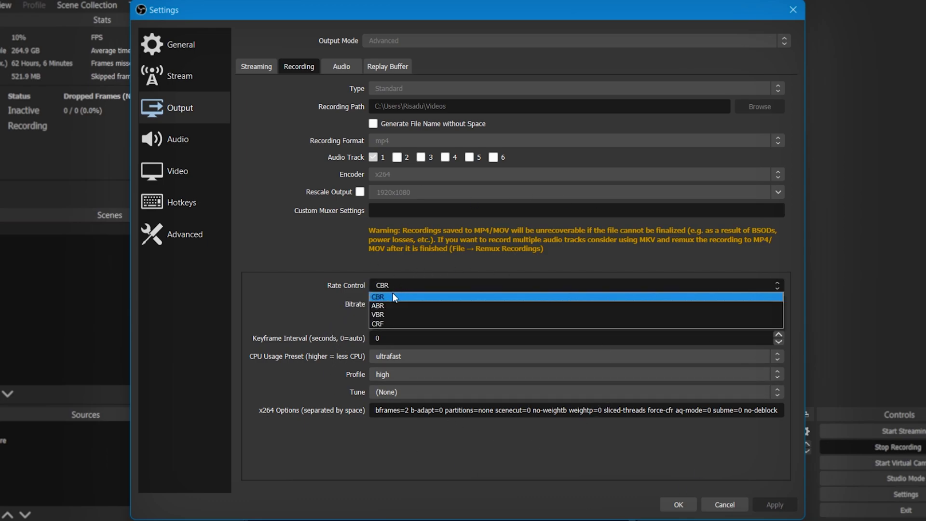
click(391, 296)
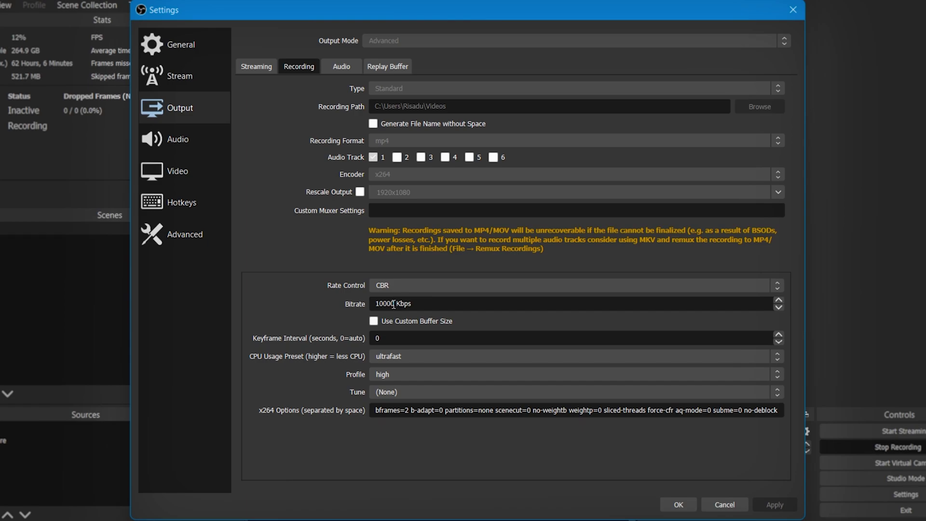
drag(396, 304, 349, 304)
click(447, 466)
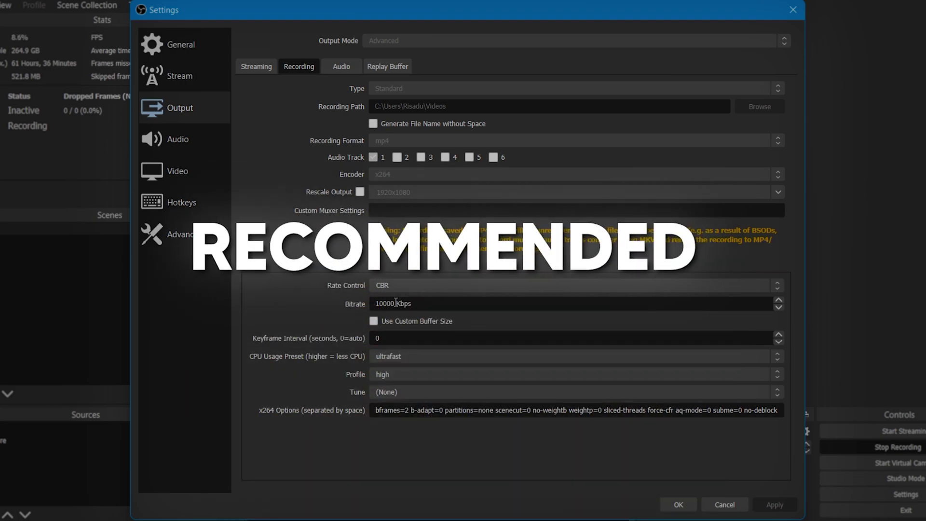
drag(395, 302, 359, 300)
click(337, 307)
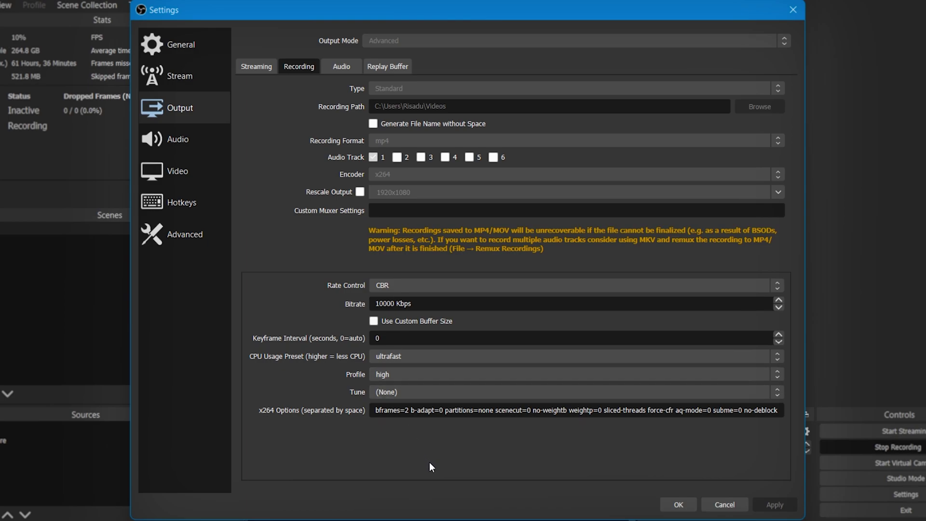
click(392, 352)
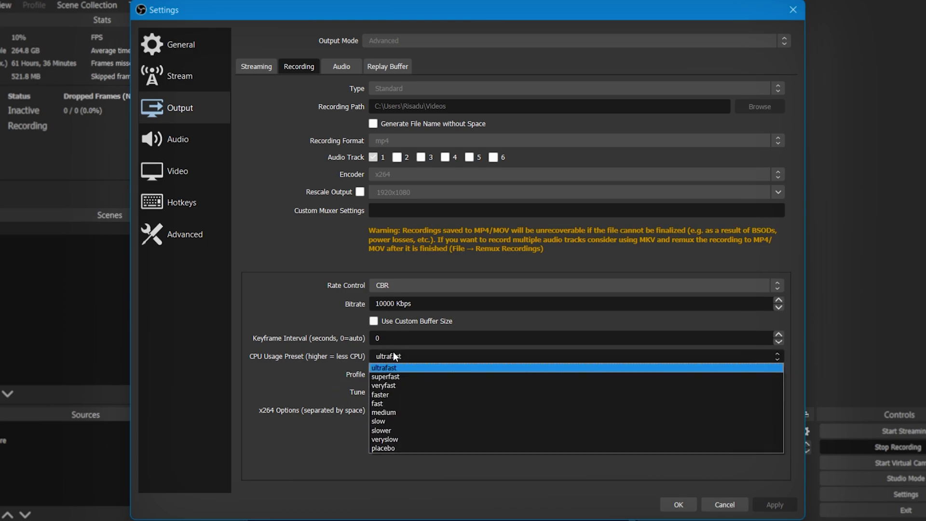
click(391, 364)
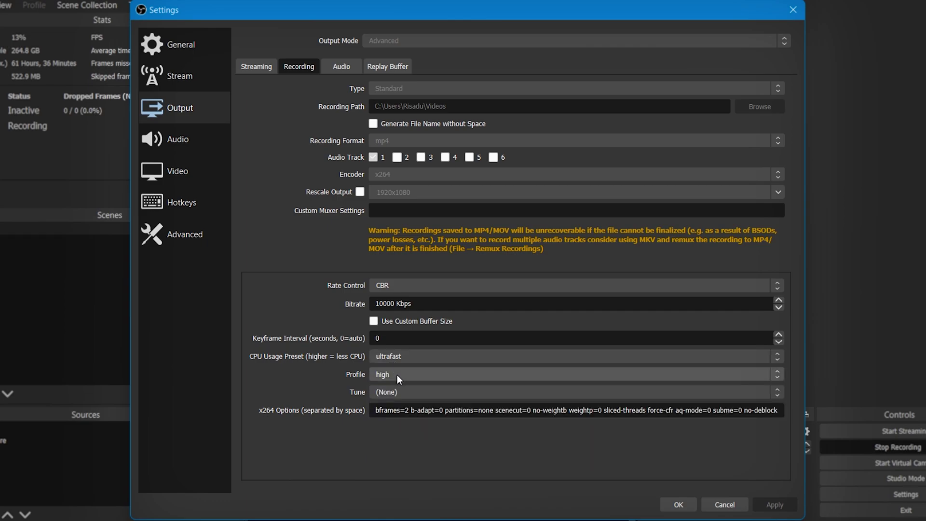
click(397, 375)
click(386, 411)
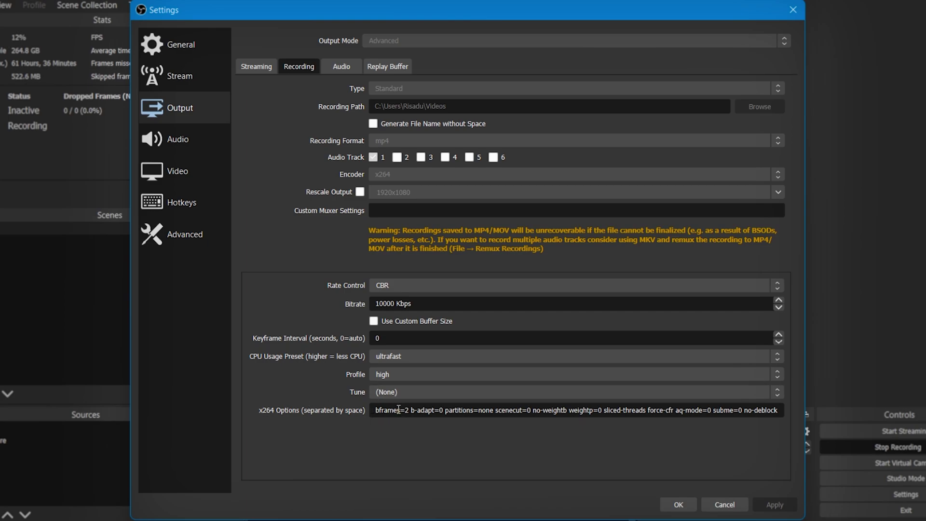
Clear the x264 Options field and paste in the option string from line 1 of the Notepad notes.
triple_click(398, 409)
key(BackSpace)
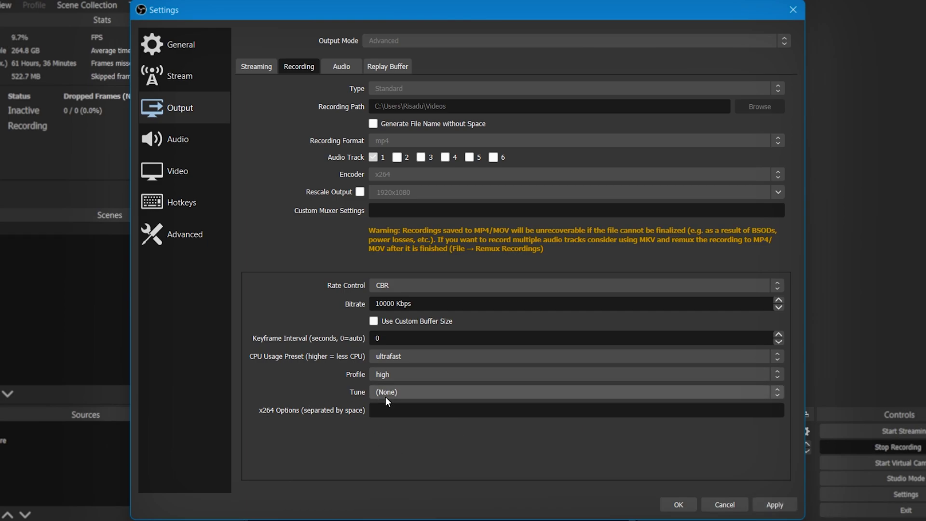
key(ctrl+shift+Escape)
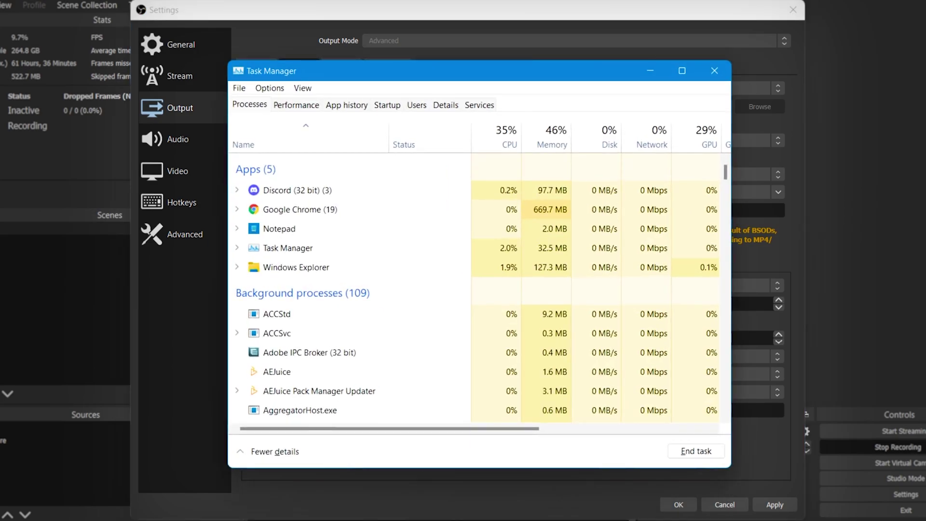
key(alt+Tab)
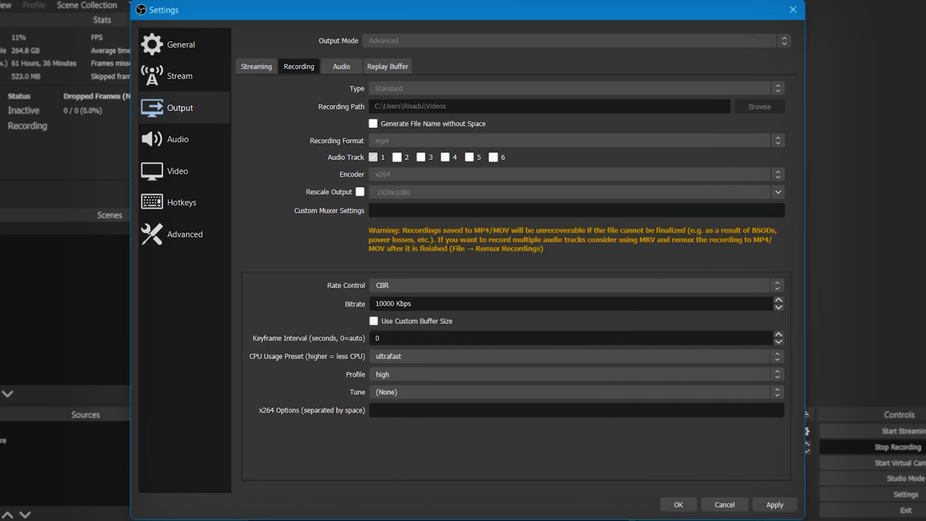
key(alt+Tab)
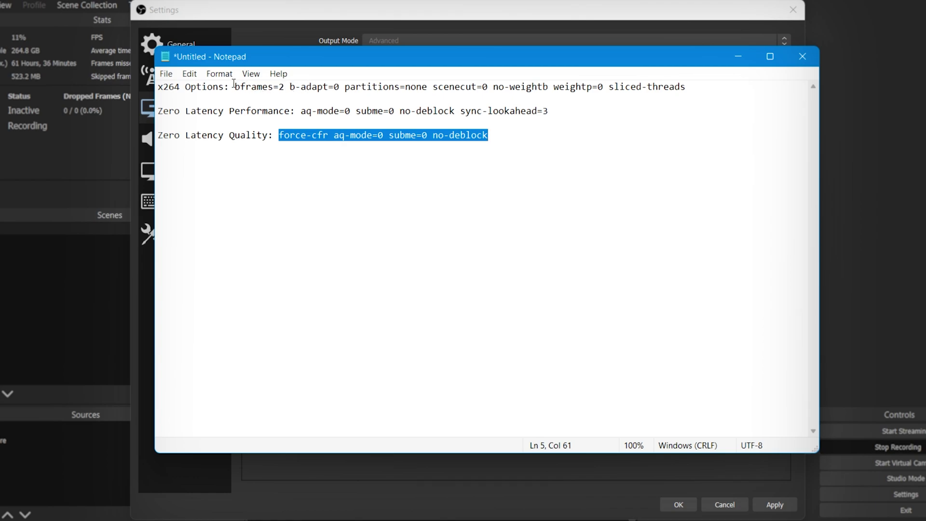
drag(235, 87, 735, 92)
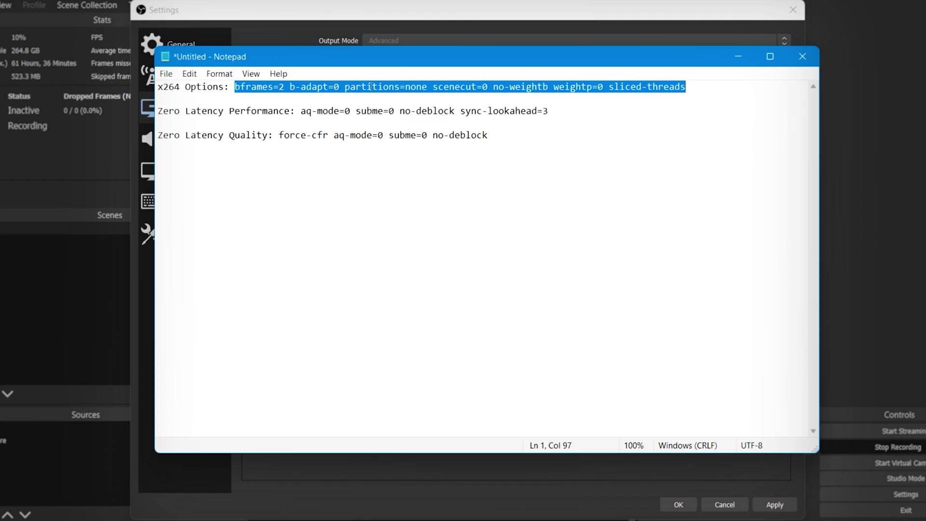
right_click(372, 87)
click(400, 129)
click(737, 56)
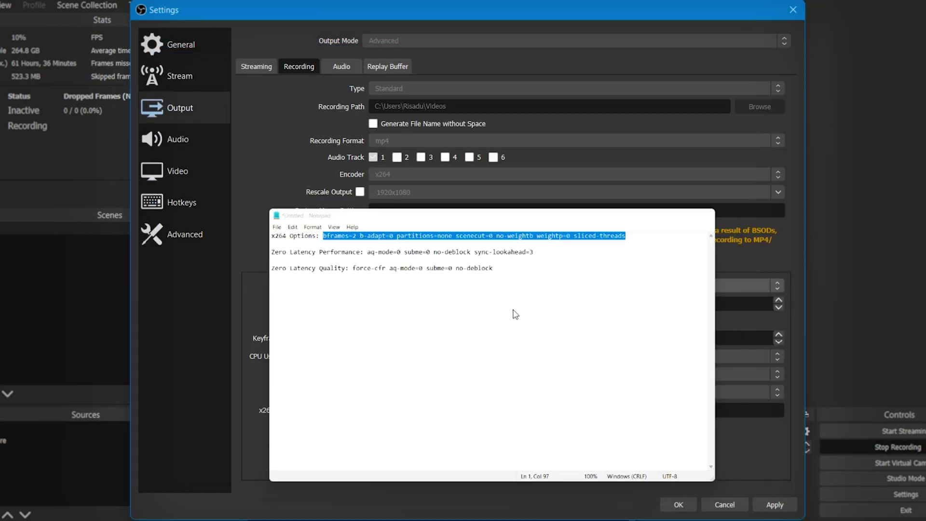
right_click(390, 409)
click(416, 471)
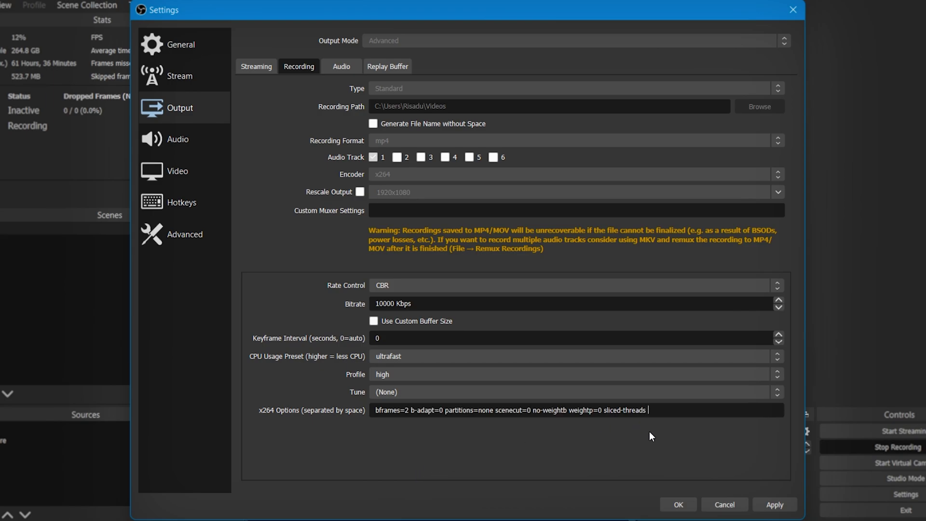
Append the Zero Latency Quality options 'force-cfr aq-mode=0 subme=0 no-deblock' and apply.
key(alt+Tab)
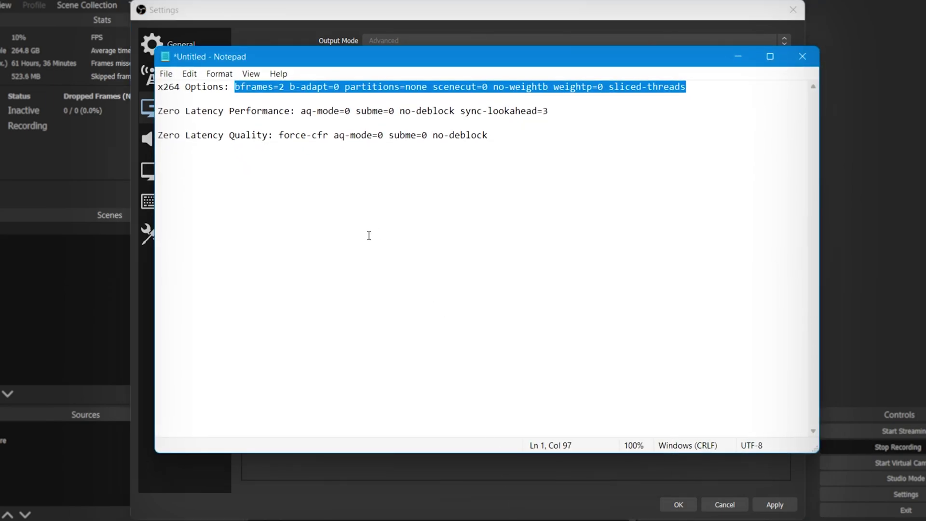
click(369, 235)
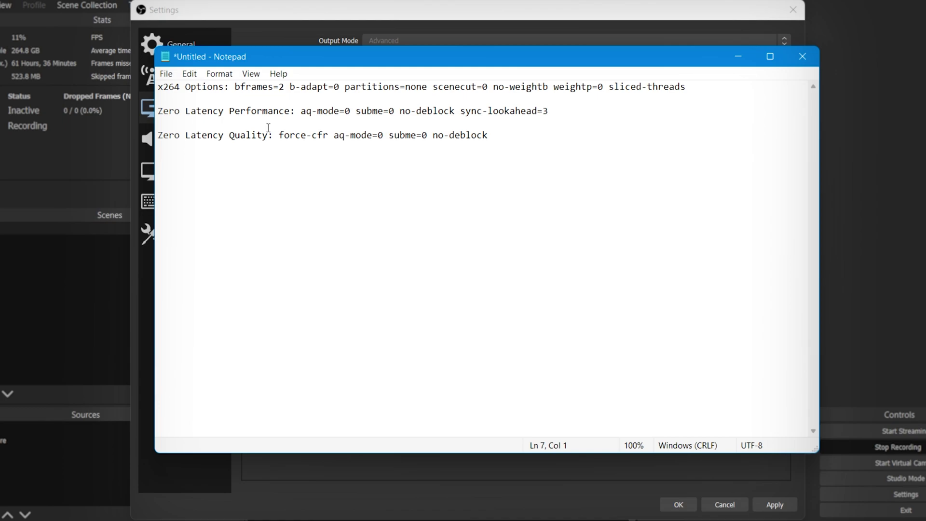
drag(298, 111, 585, 110)
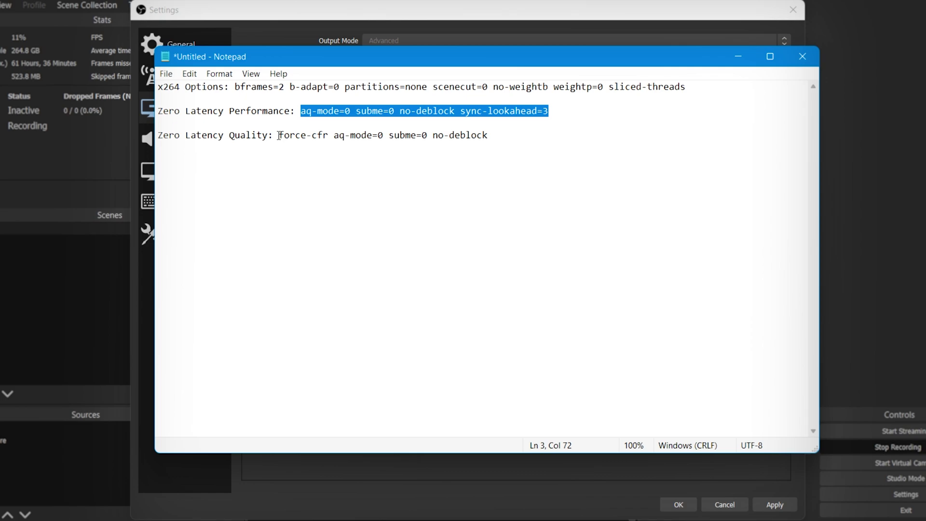
drag(278, 135, 511, 134)
right_click(387, 135)
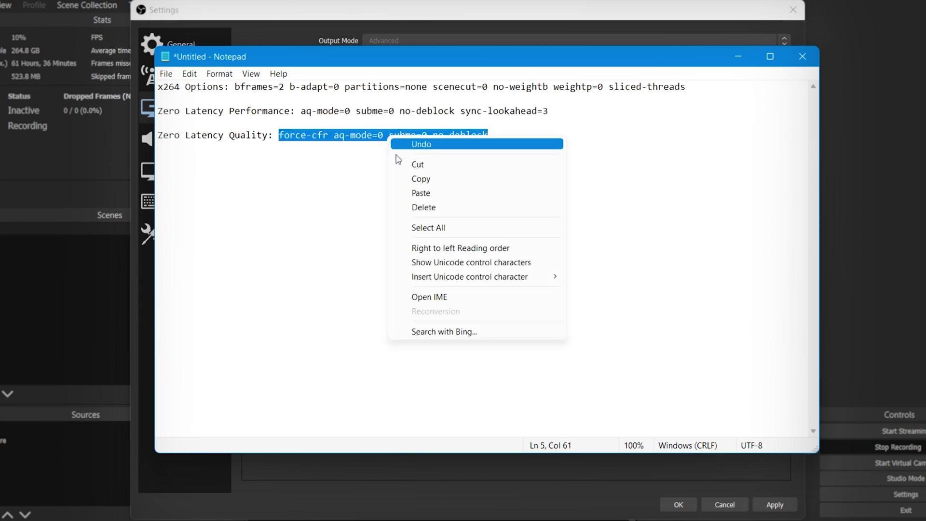
click(426, 182)
click(738, 56)
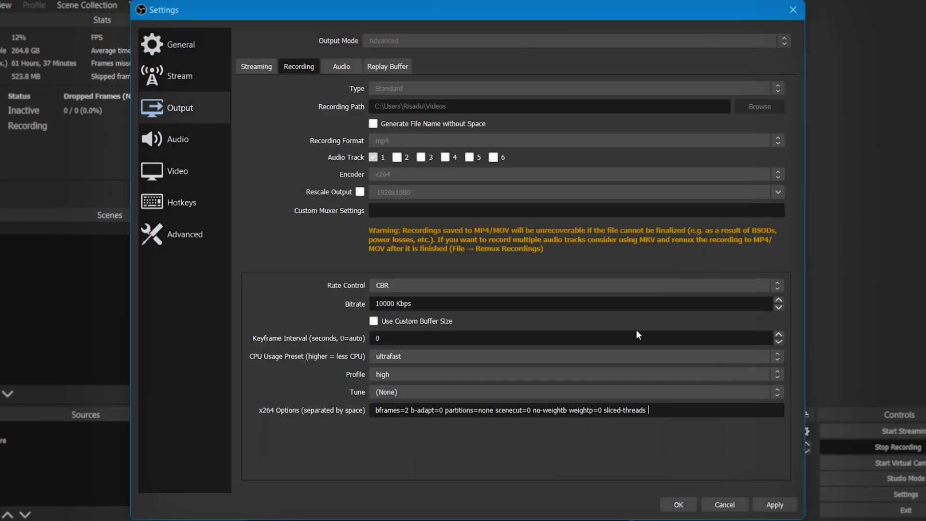
right_click(669, 410)
click(692, 478)
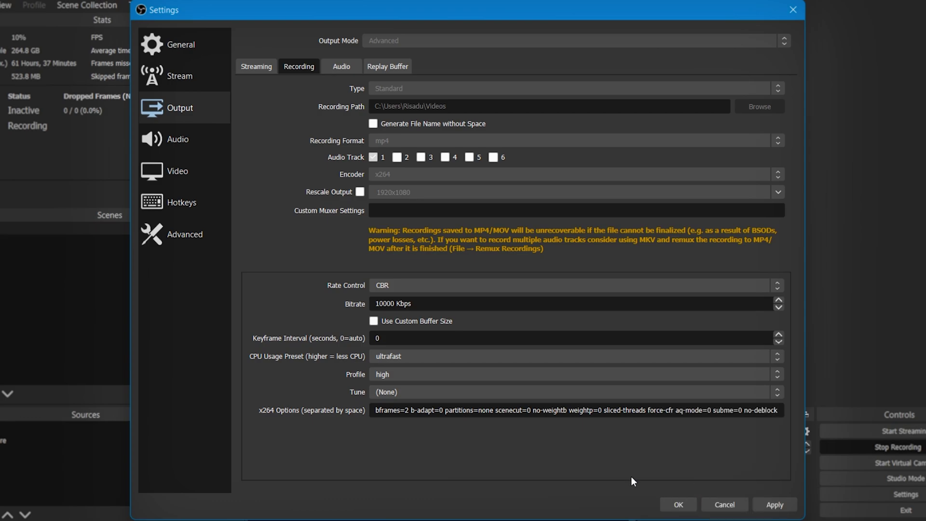
click(771, 504)
click(355, 66)
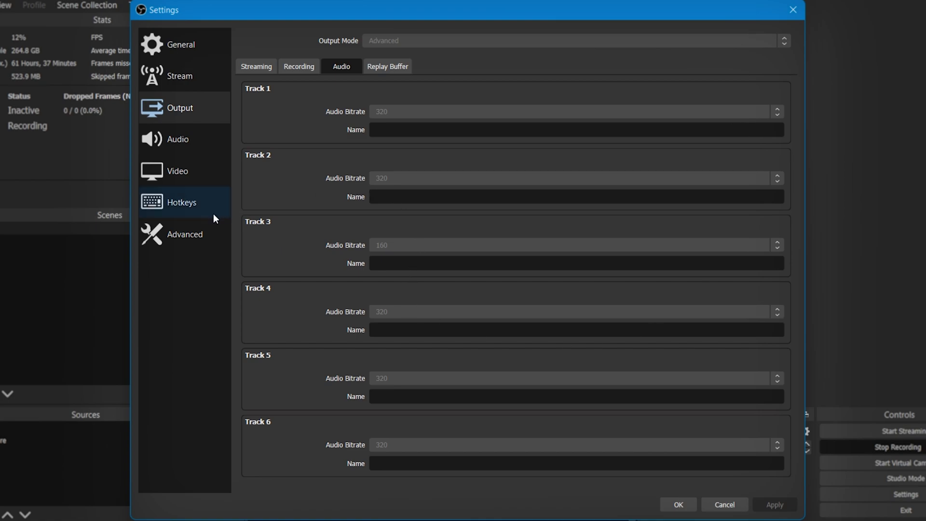
Set Process Priority to Above Normal in the Advanced settings.
click(196, 236)
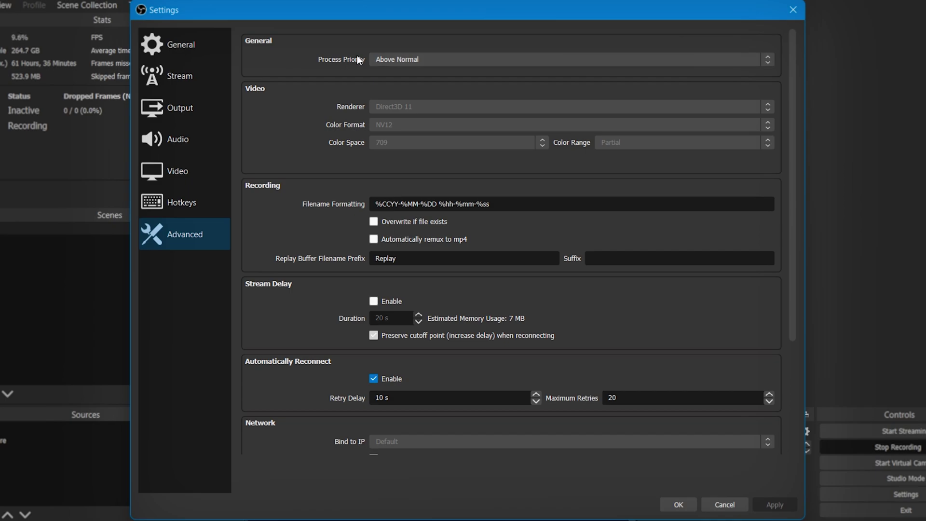
click(391, 58)
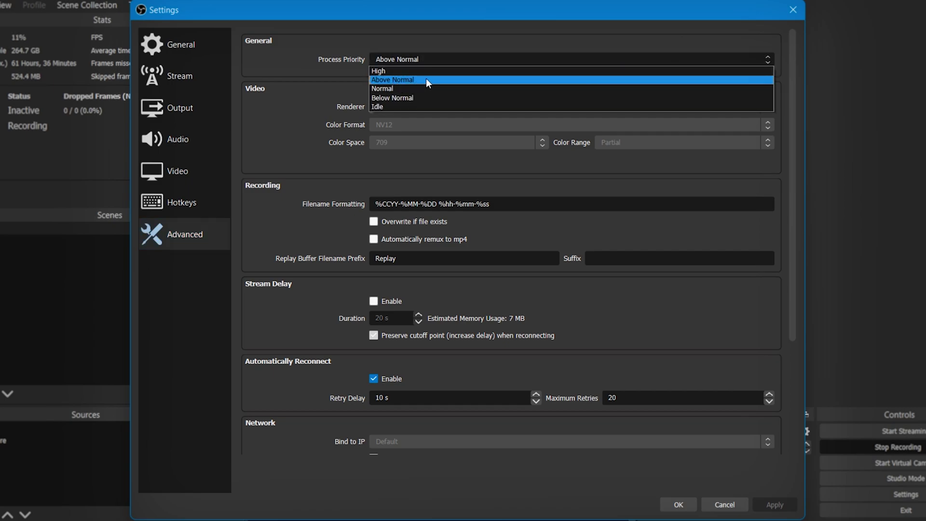
click(414, 79)
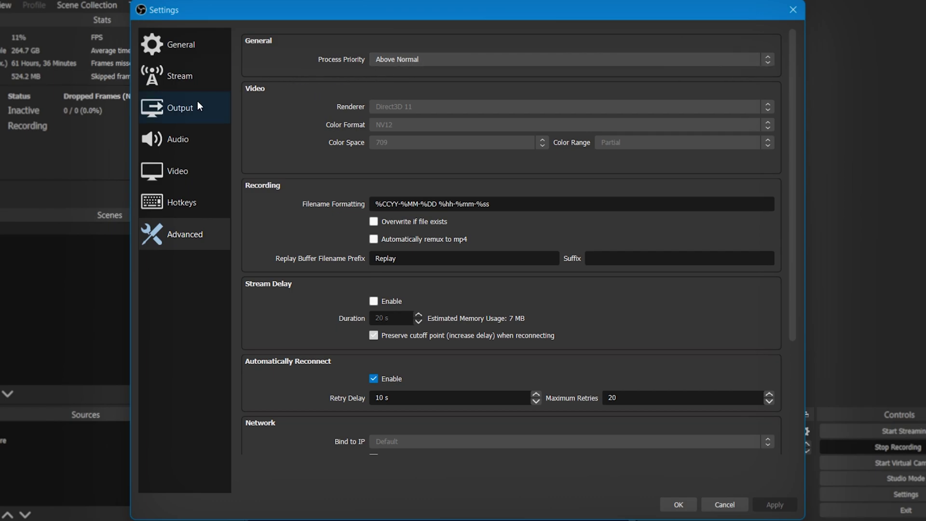
Review the Video settings, then confirm and close Settings with OK.
click(191, 179)
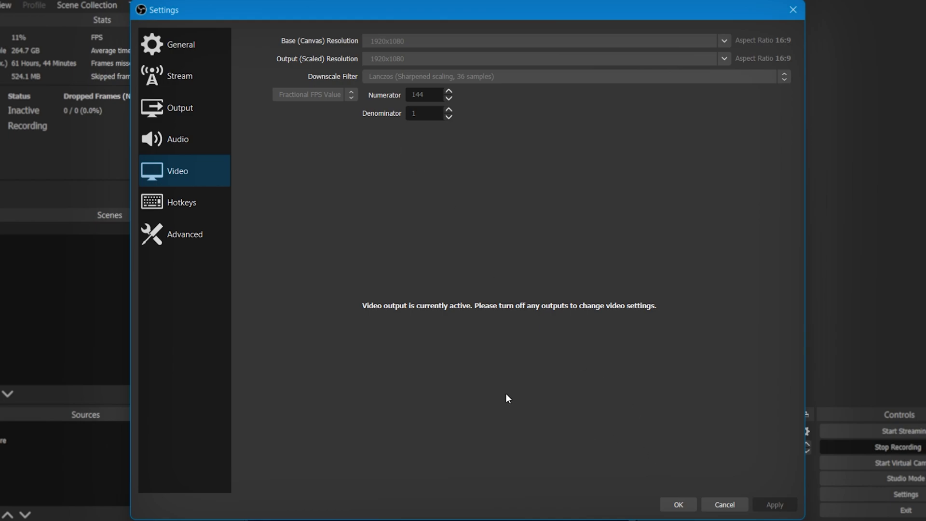
click(675, 504)
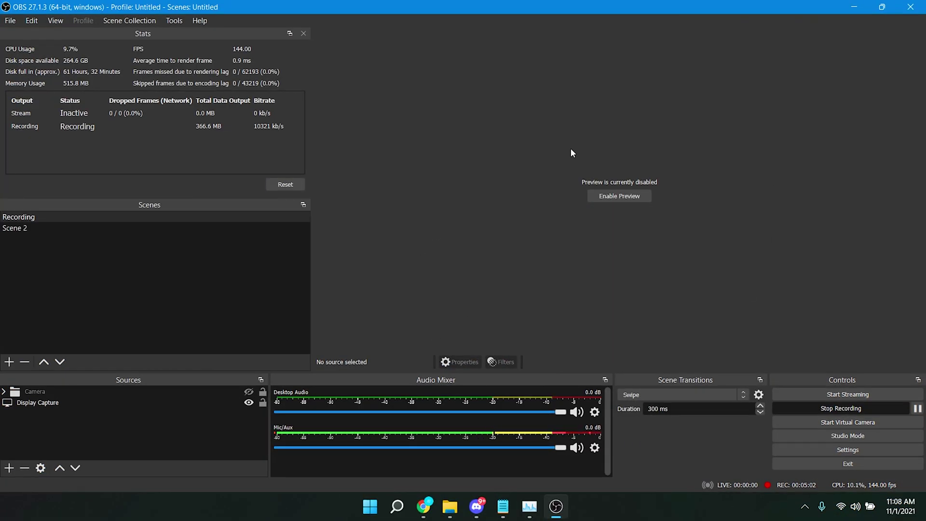
click(530, 506)
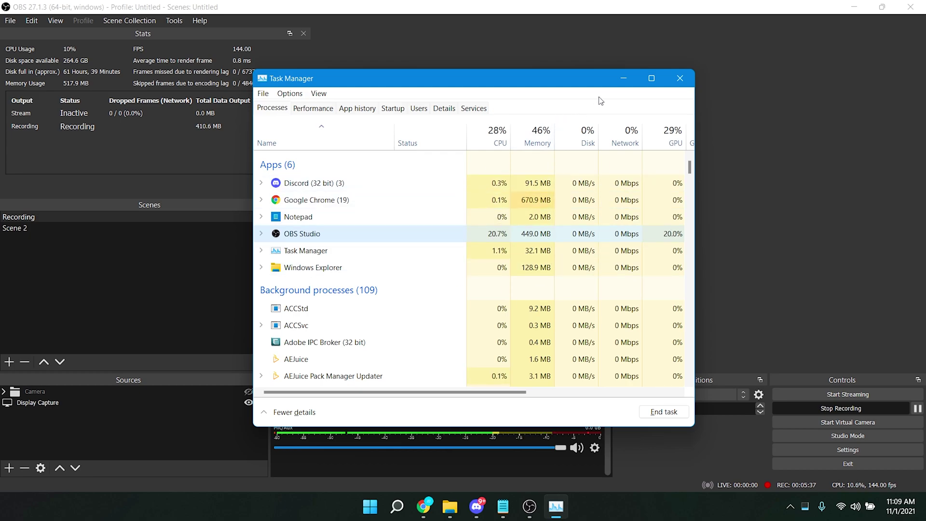
click(623, 79)
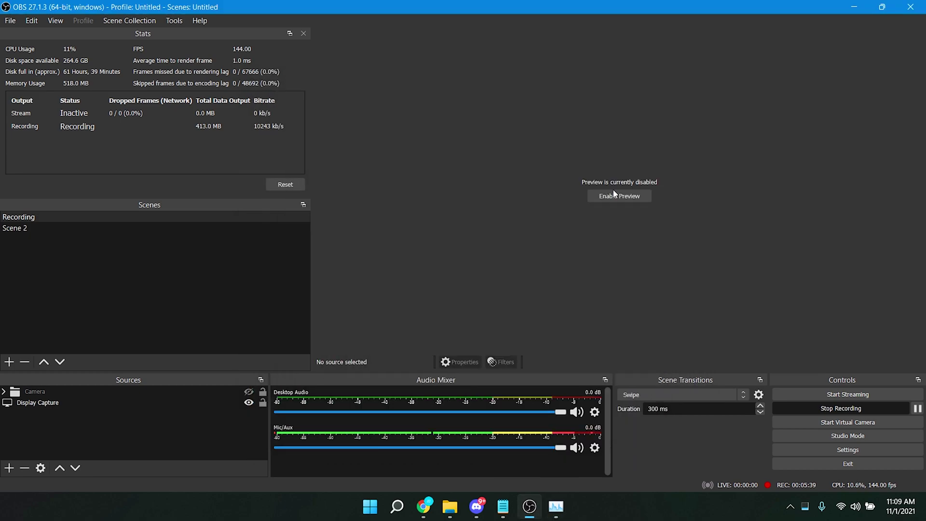
click(613, 197)
click(555, 506)
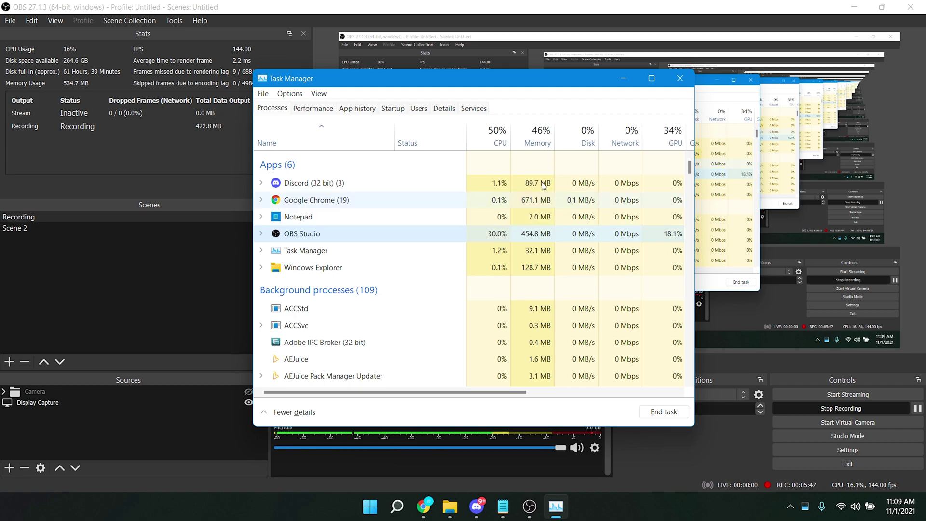
click(622, 78)
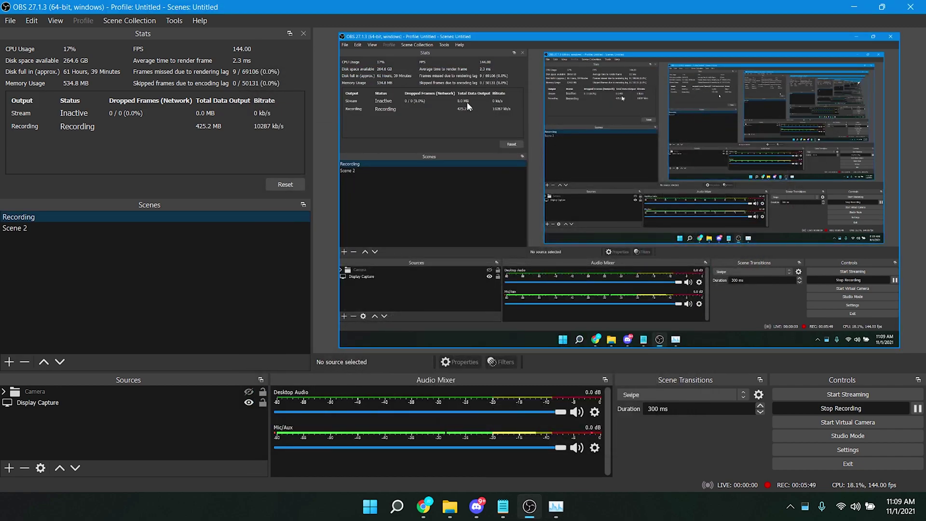
right_click(470, 97)
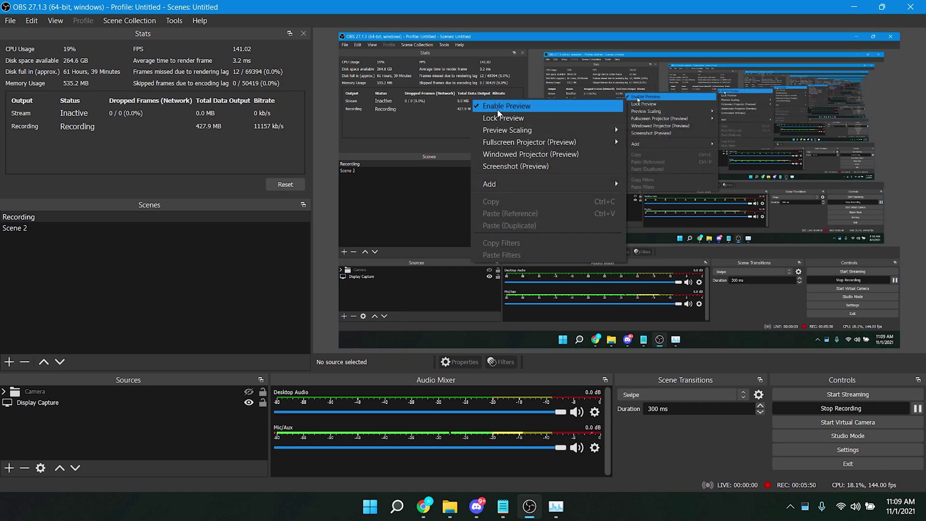
click(525, 104)
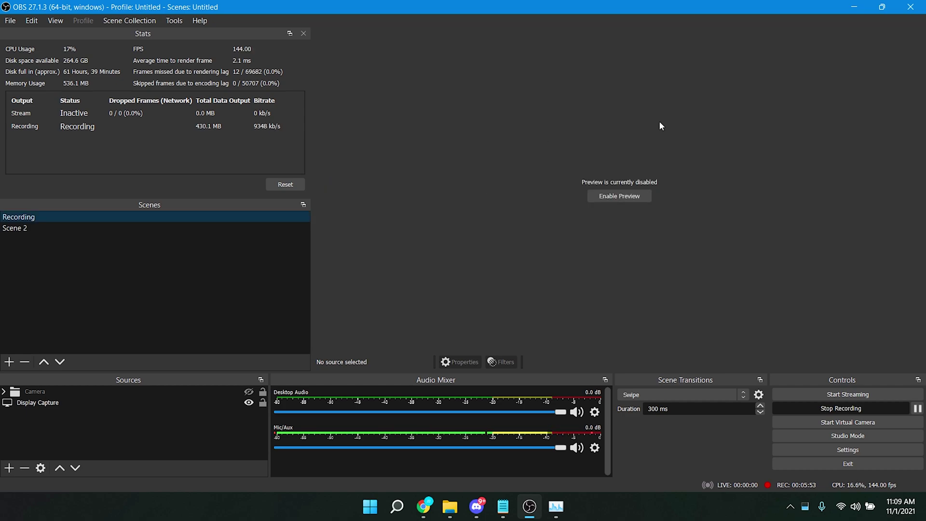